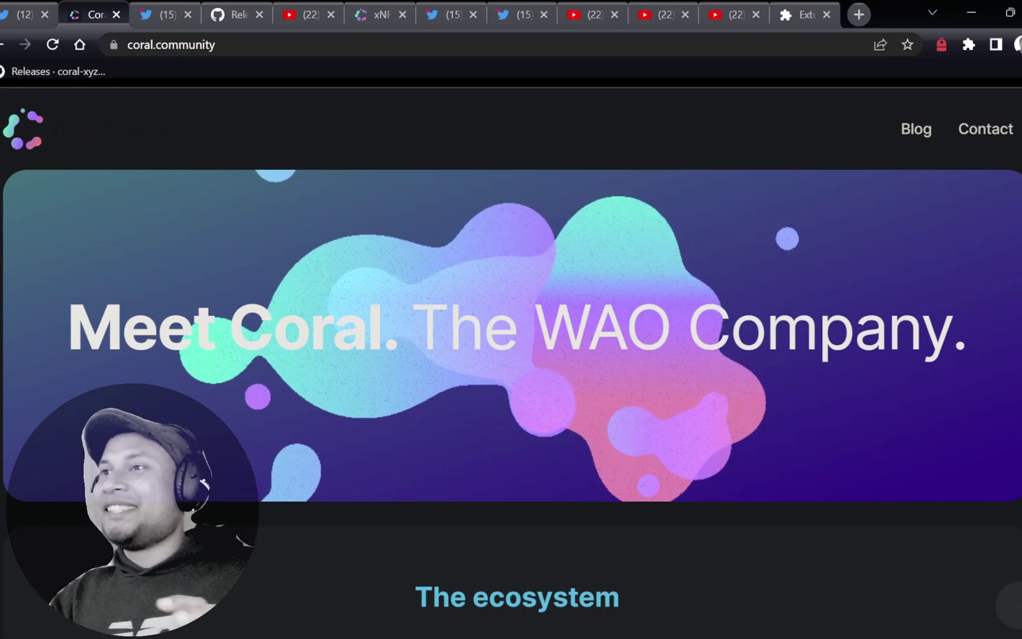
# Scroll to the Backpack ecosystem section and highlight the word 'Backpack' in its heading
pyautogui.scroll(-4, 168, 425)
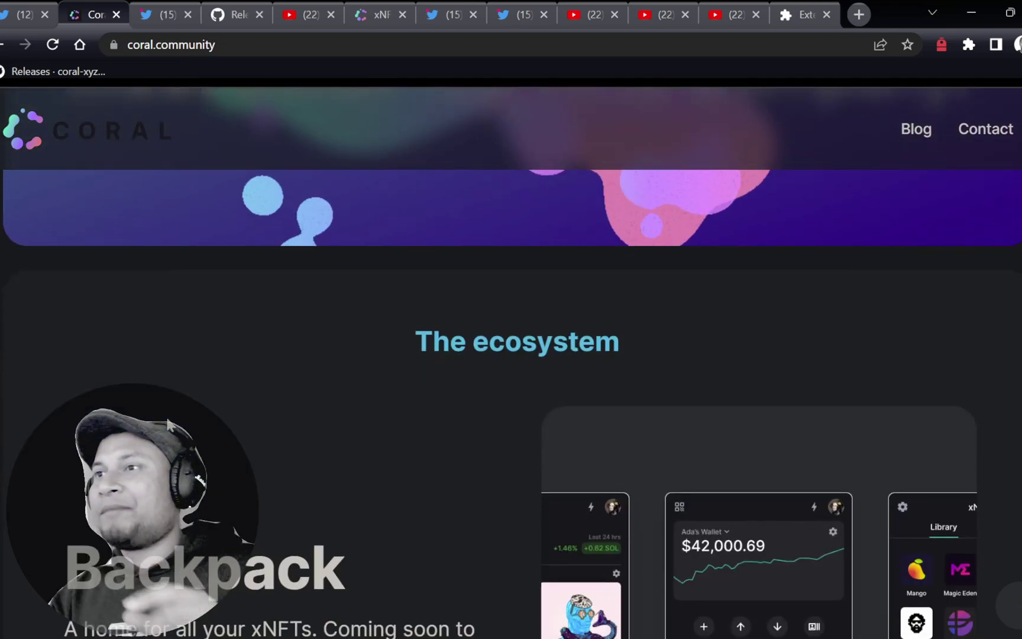
pyautogui.scroll(-1, 168, 424)
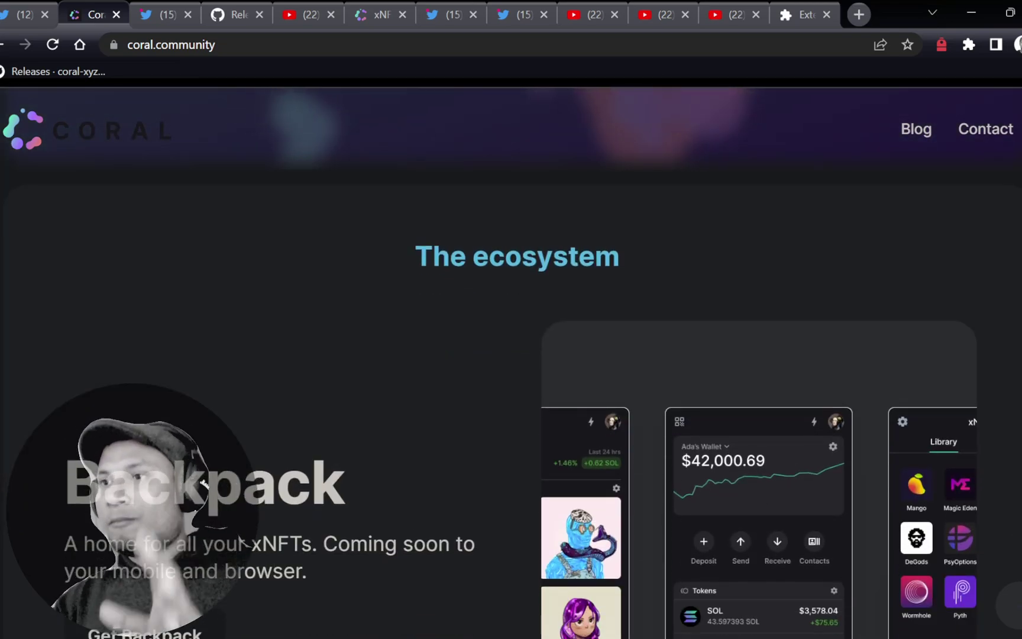
pyautogui.doubleClick(237, 481)
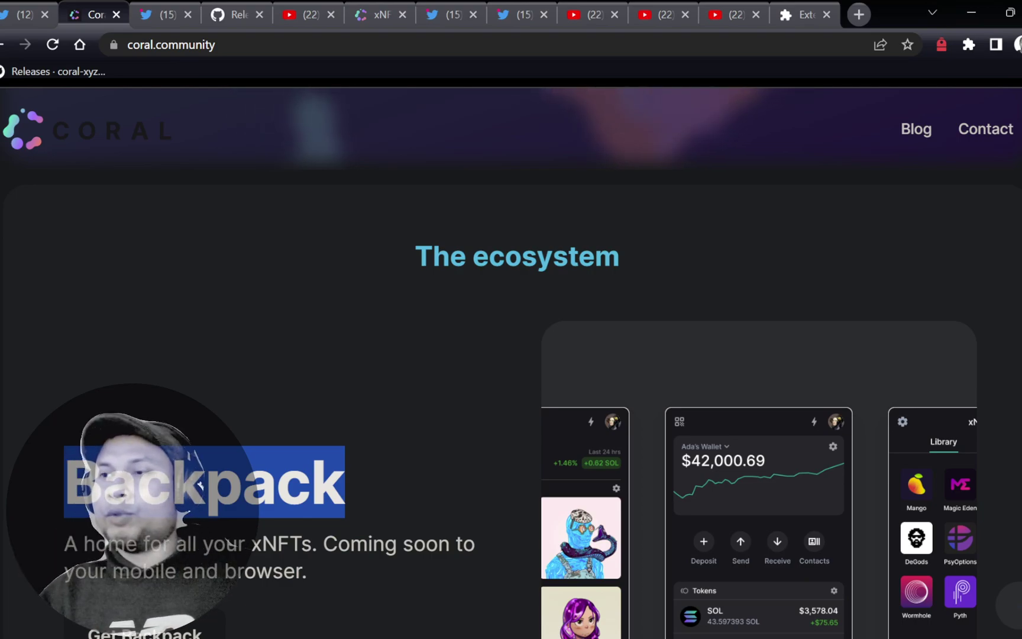
# Scroll on to the xNFT Executable App Standard section and highlight 'xNFT' in its heading
pyautogui.scroll(-3, 320, 449)
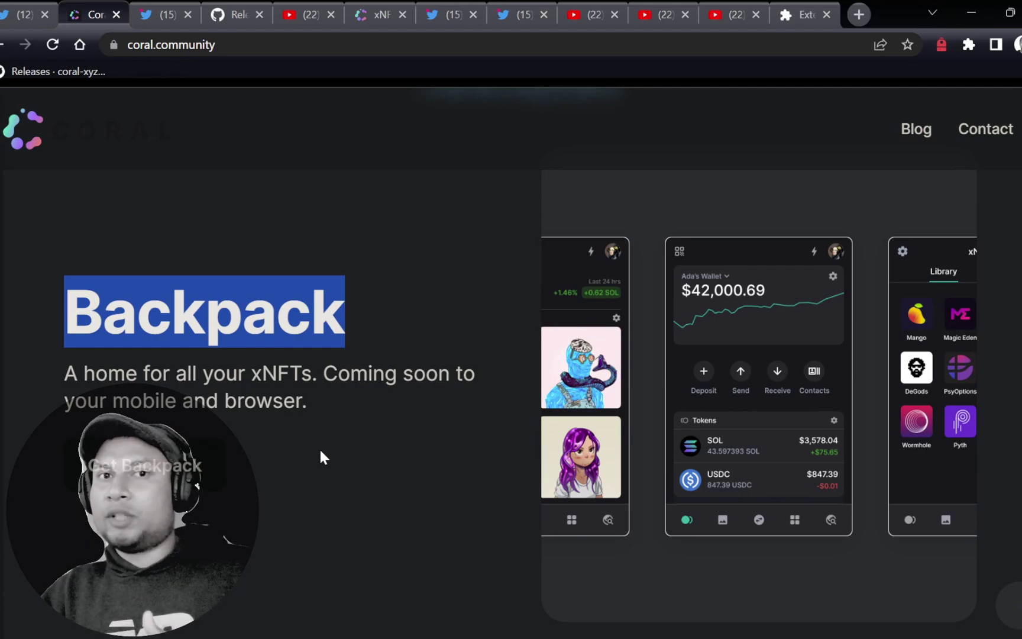
pyautogui.scroll(-10, 320, 450)
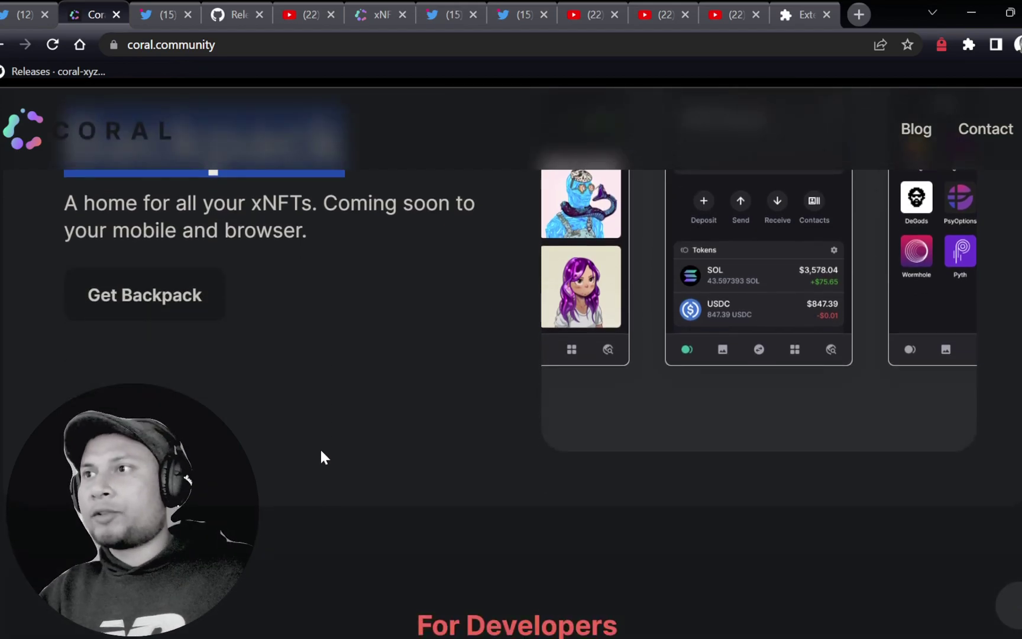
pyautogui.scroll(-3, 322, 455)
pyautogui.doubleClick(139, 218)
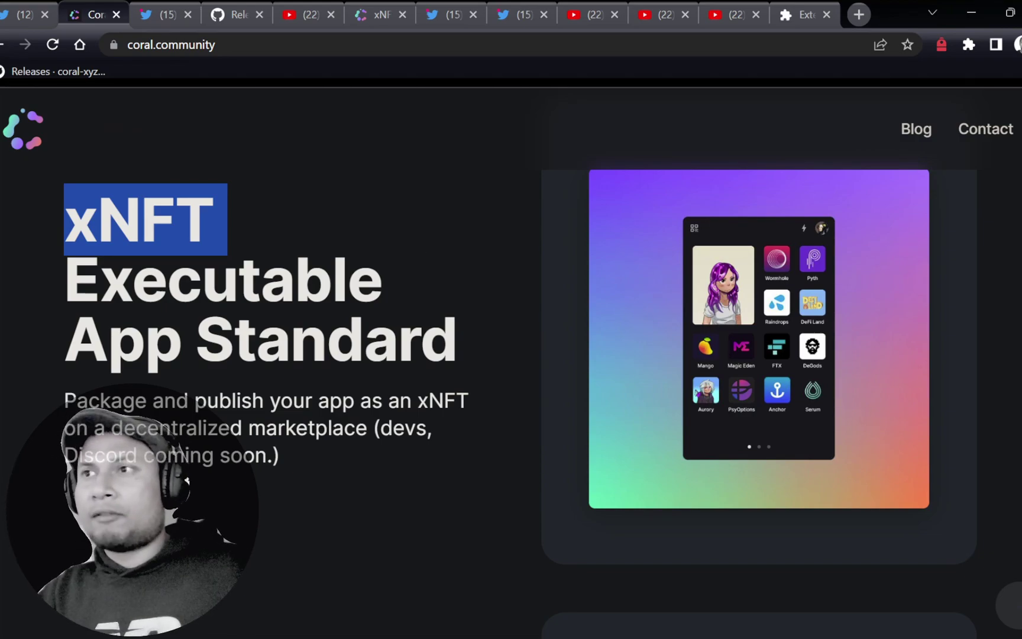
# Scroll to the Anchor Framework section, then move to the Backpack Twitter profile tab
pyautogui.scroll(-8, 413, 378)
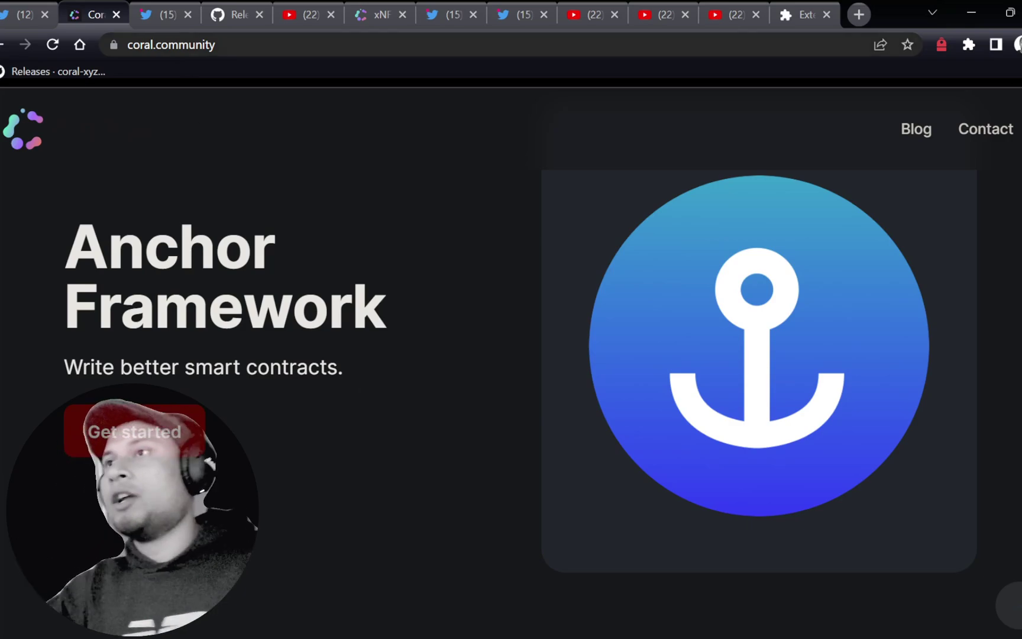
pyautogui.hotkey('ctrl', 'Tab')
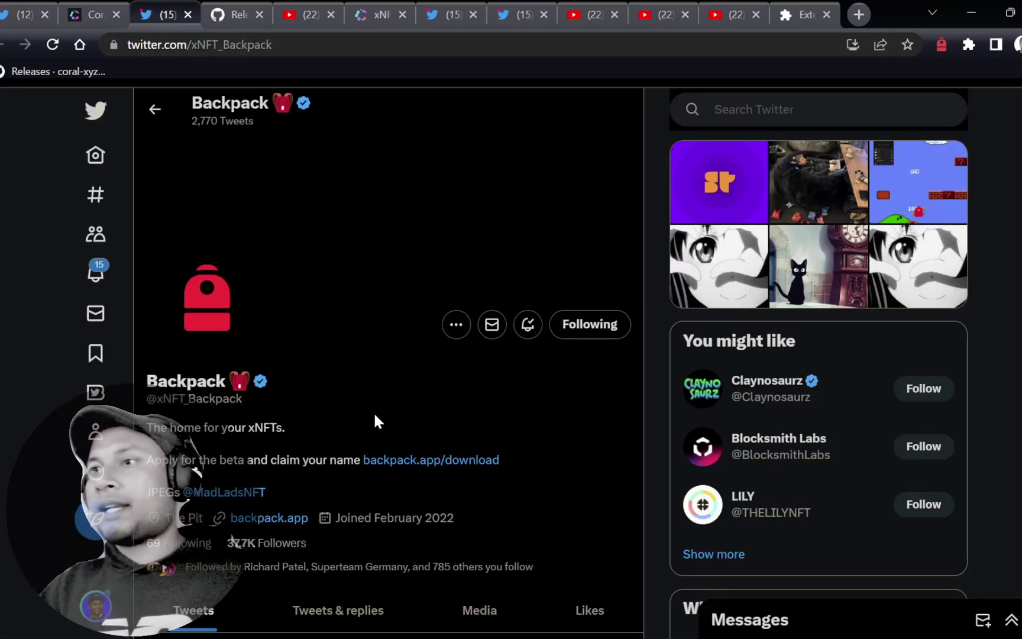
# Look through the xNFT_Backpack Twitter profile, then go to the coral-xyz/backpack GitHub releases tab
pyautogui.scroll(-2, 375, 416)
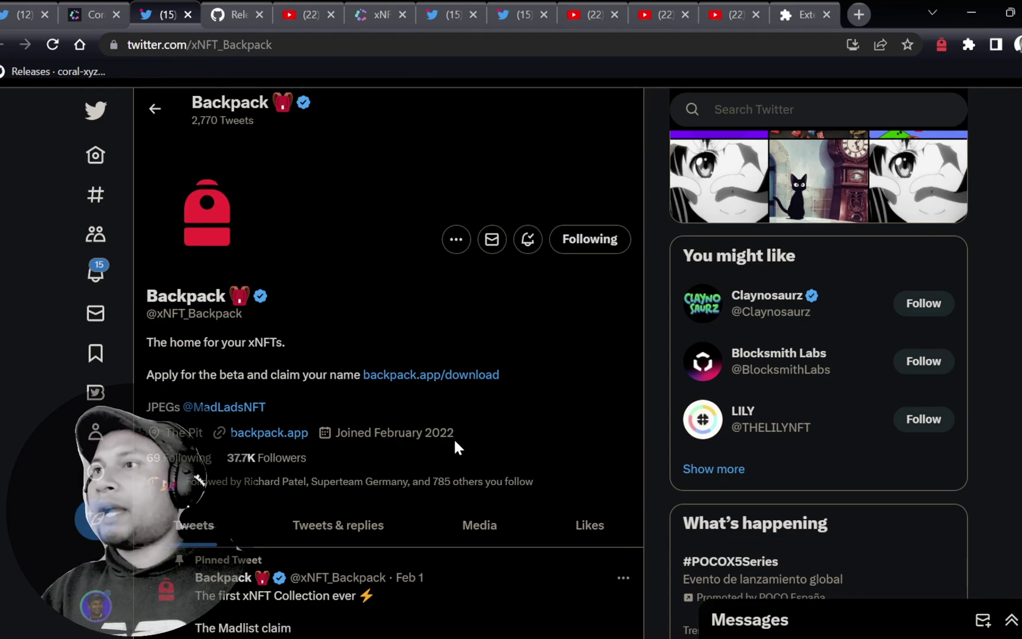
pyautogui.click(236, 14)
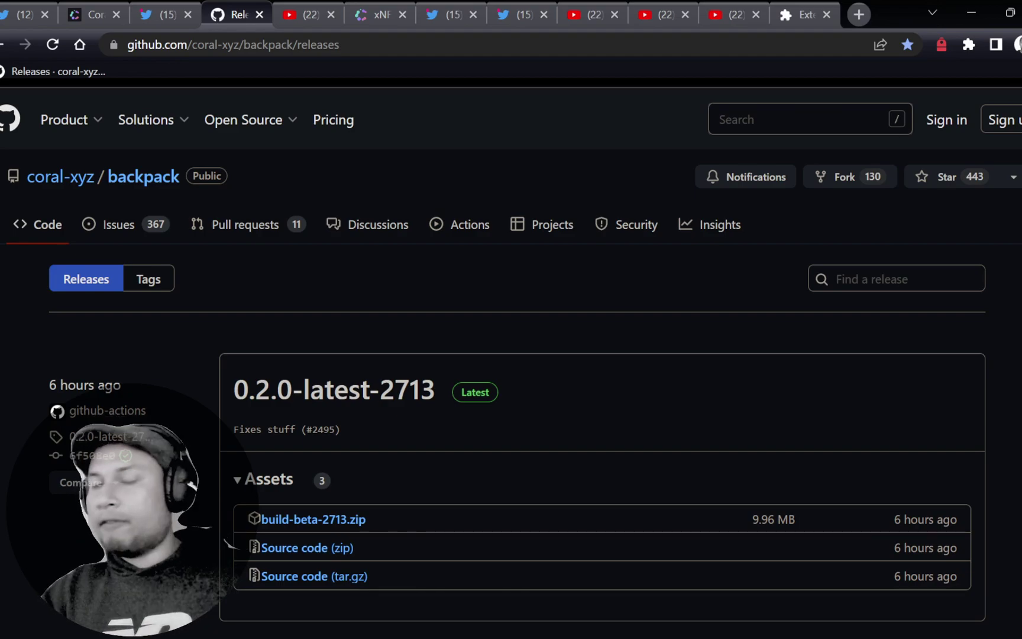
pyautogui.scroll(-4, 227, 543)
pyautogui.scroll(3, 228, 539)
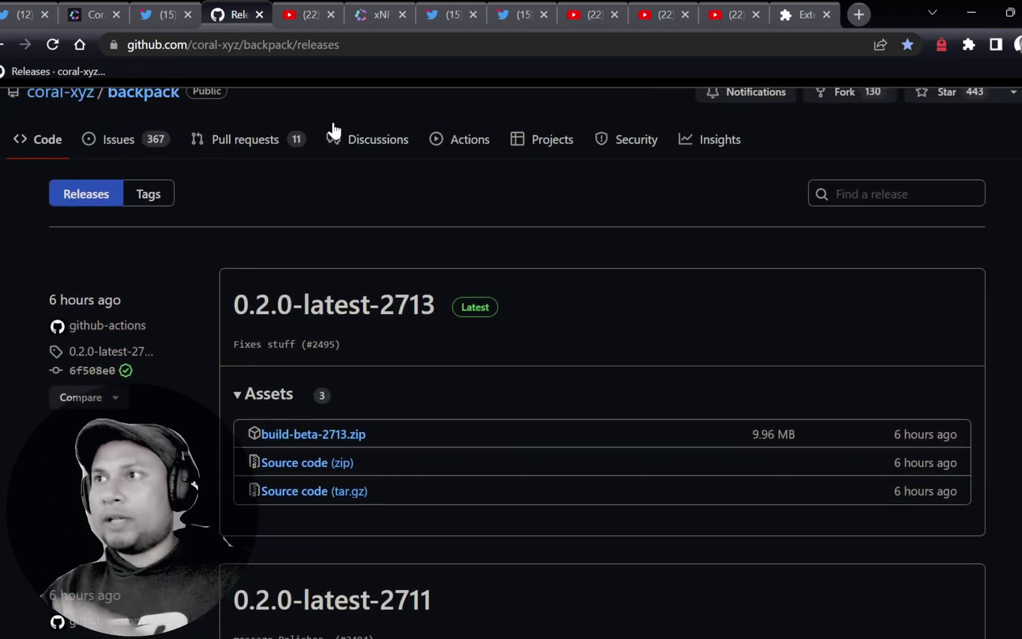
pyautogui.moveTo(49, 299); pyautogui.dragTo(137, 306)
pyautogui.tripleClick(88, 424)
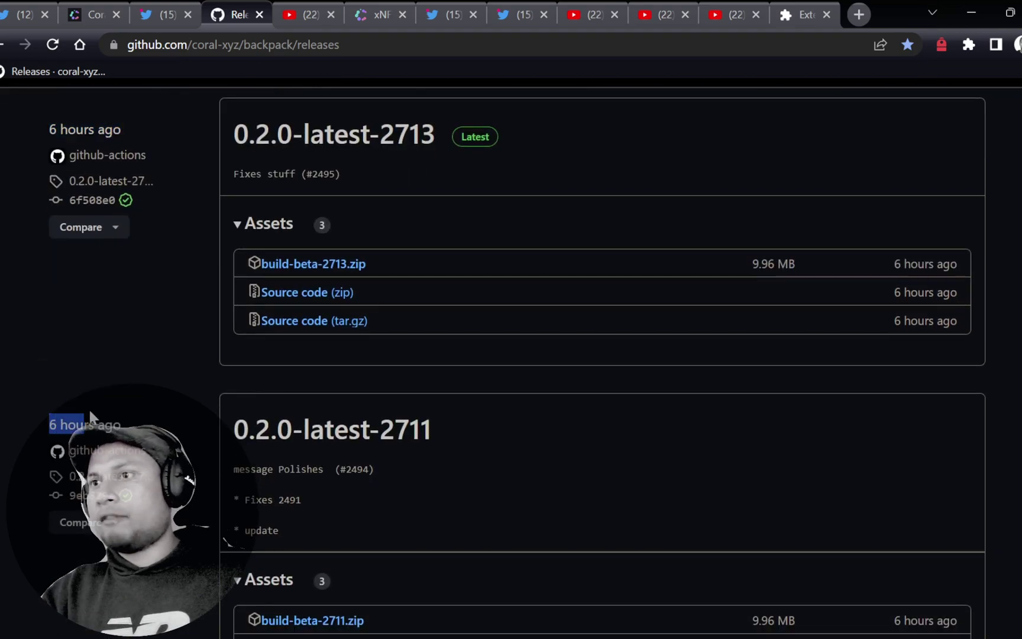
pyautogui.click(114, 351)
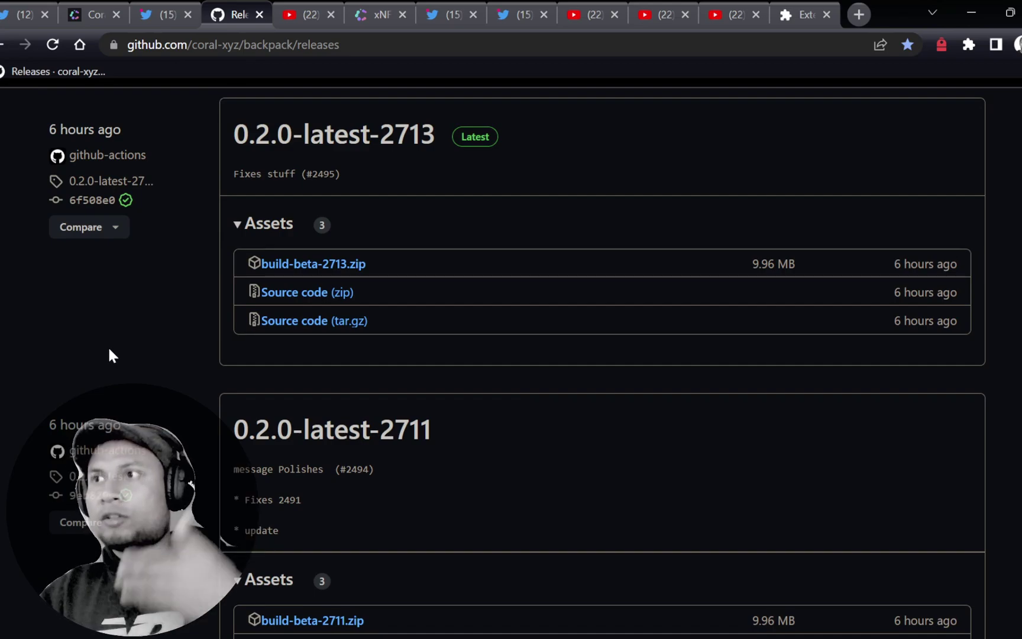
pyautogui.scroll(-3, 113, 355)
pyautogui.scroll(-3, 107, 346)
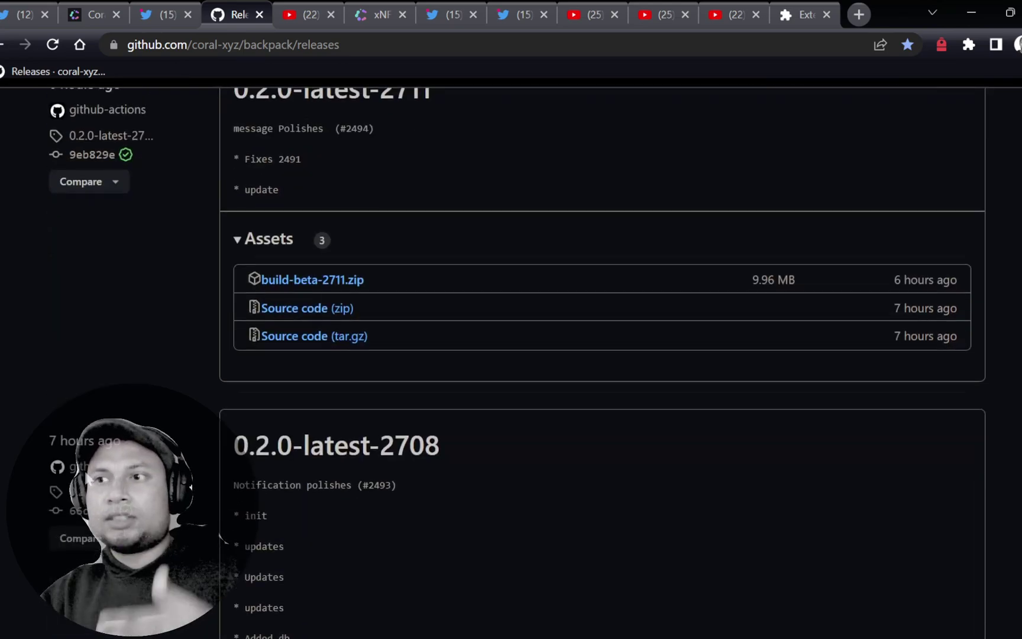
pyautogui.tripleClick(141, 446)
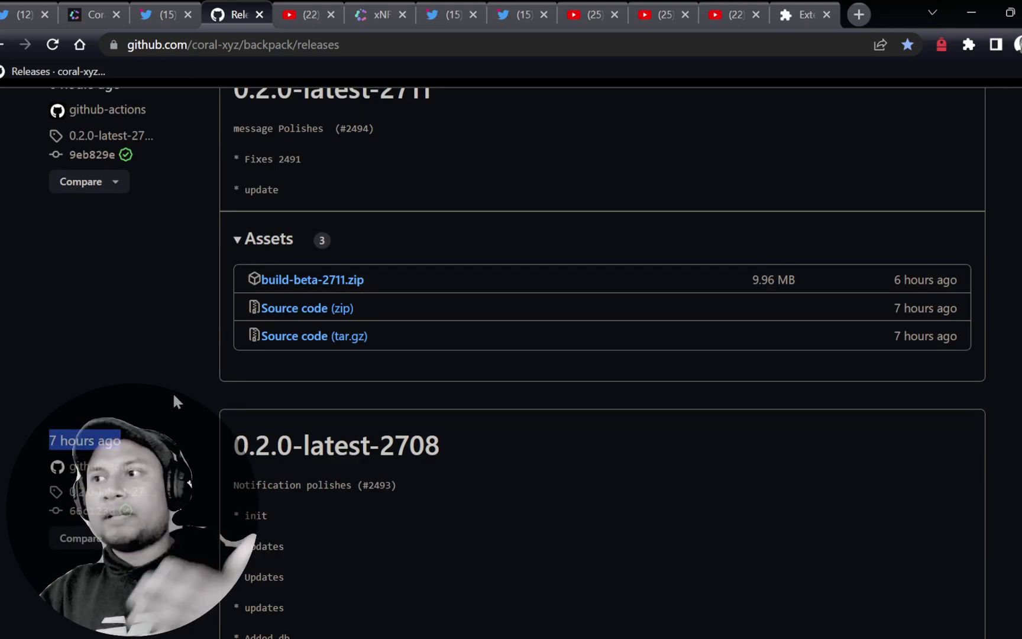
pyautogui.scroll(3, 175, 395)
pyautogui.scroll(3, 172, 385)
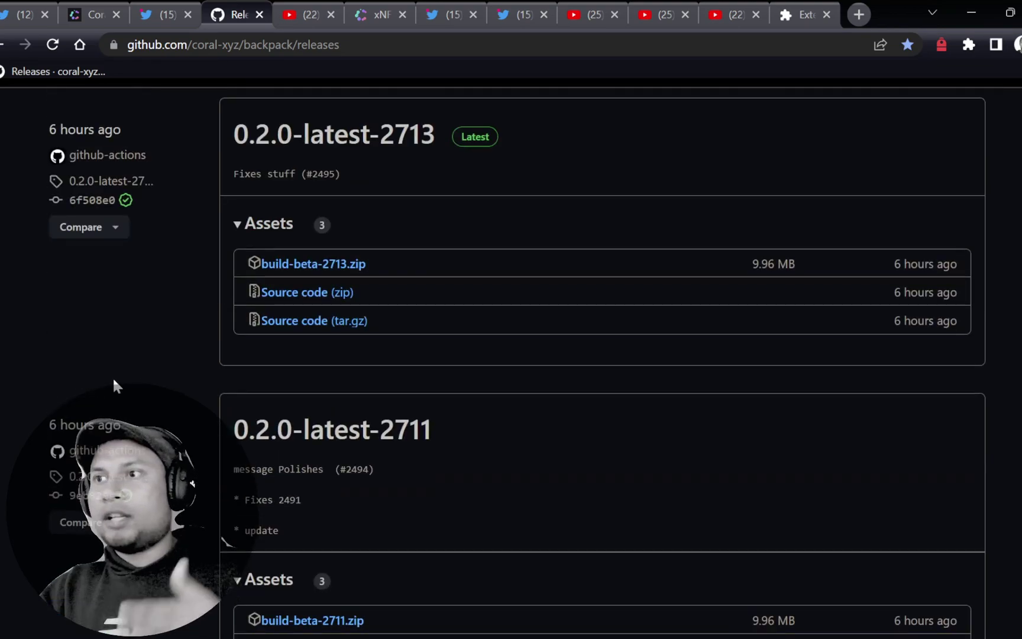
pyautogui.scroll(4, 98, 376)
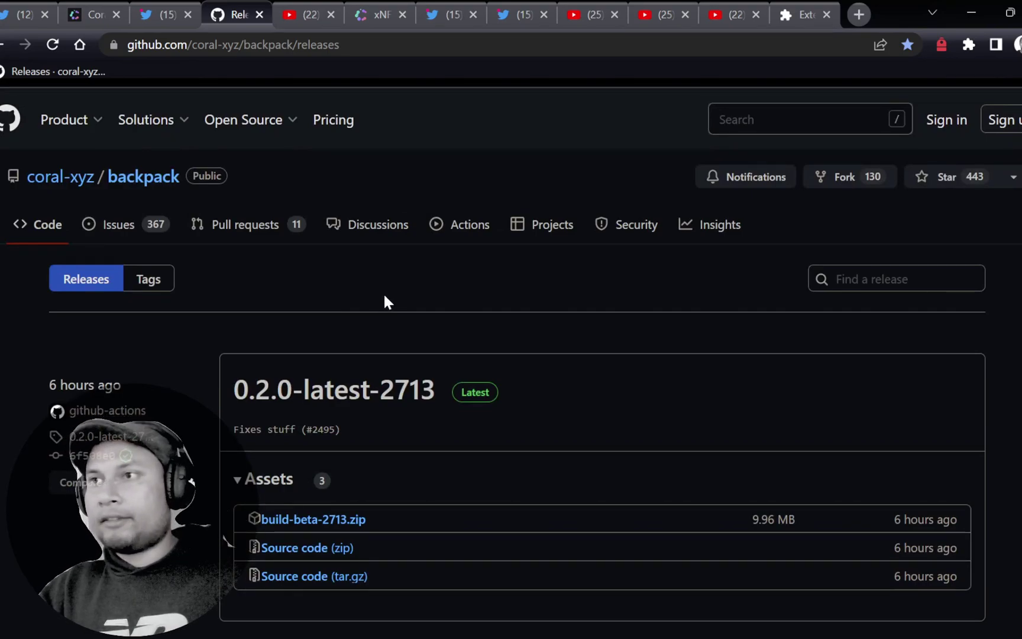
pyautogui.click(357, 526)
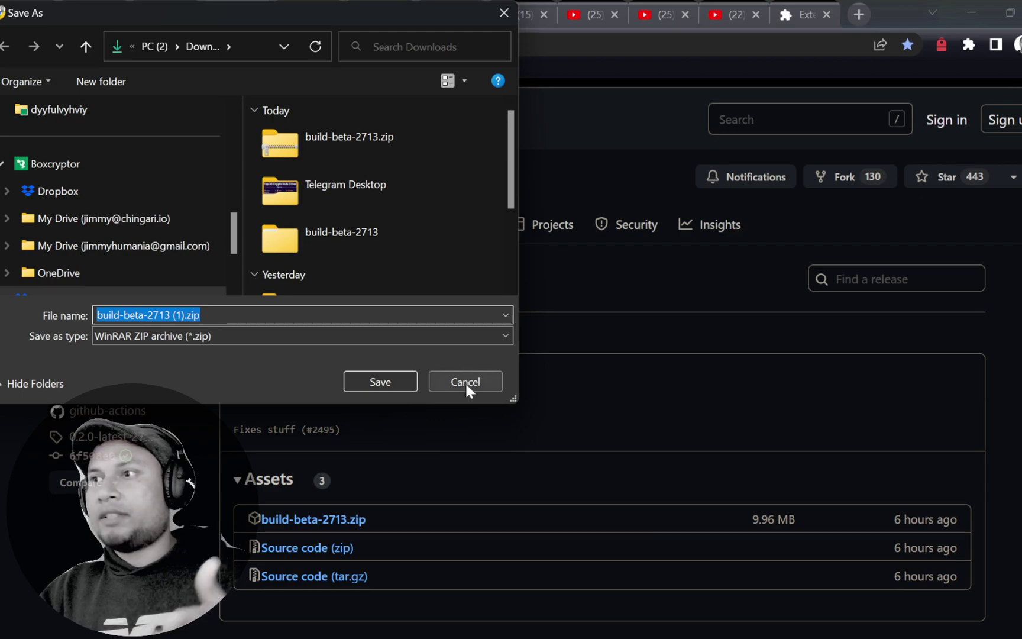
pyautogui.click(465, 381)
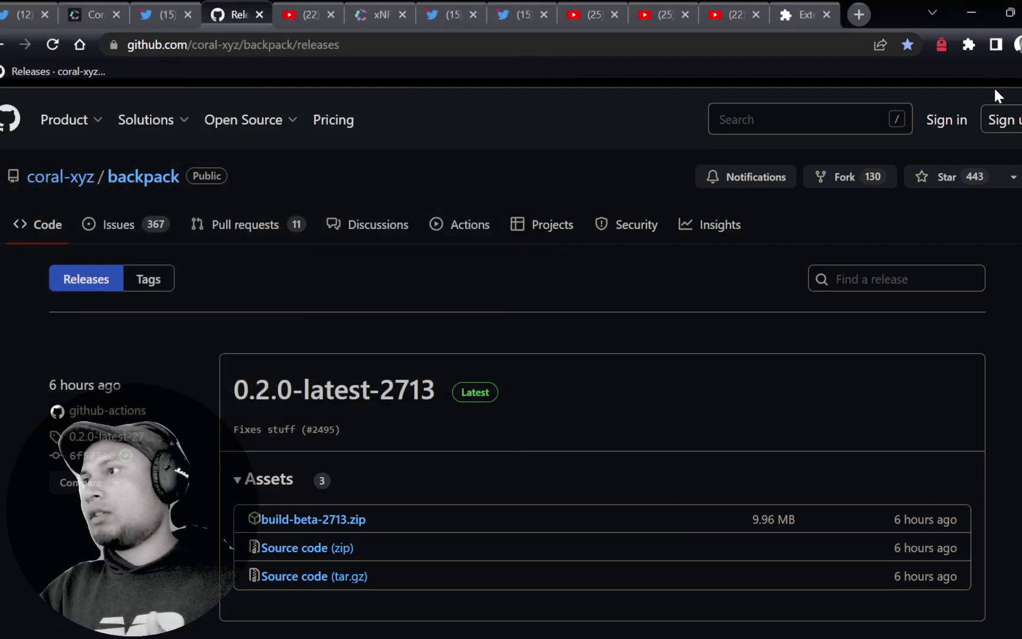
# Open Chrome's Extensions page from the main menu's More tools > Extensions
pyautogui.click(1019, 45)
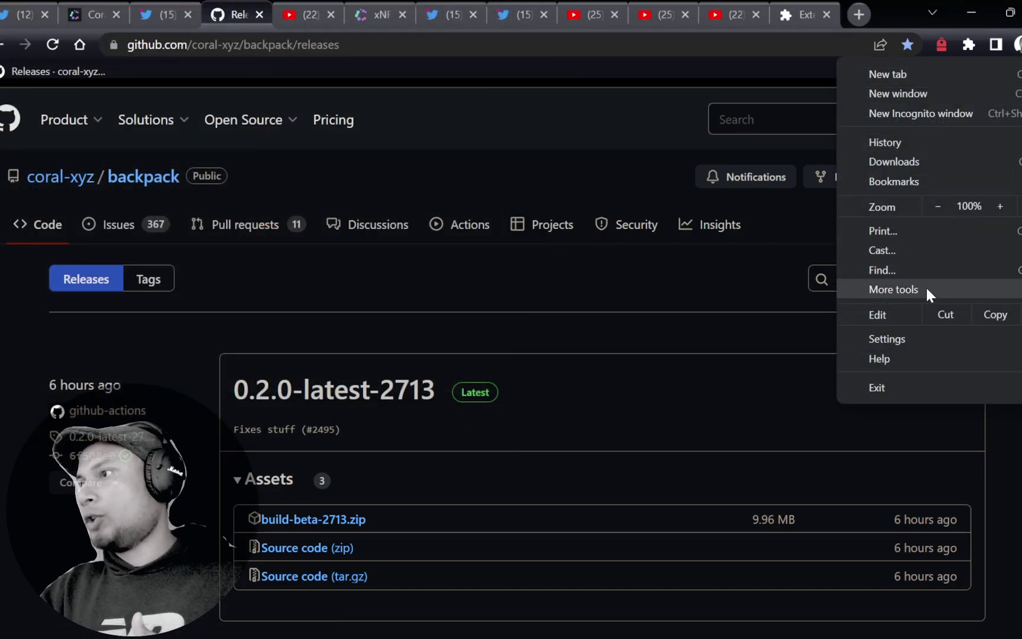
pyautogui.moveTo(923, 289)
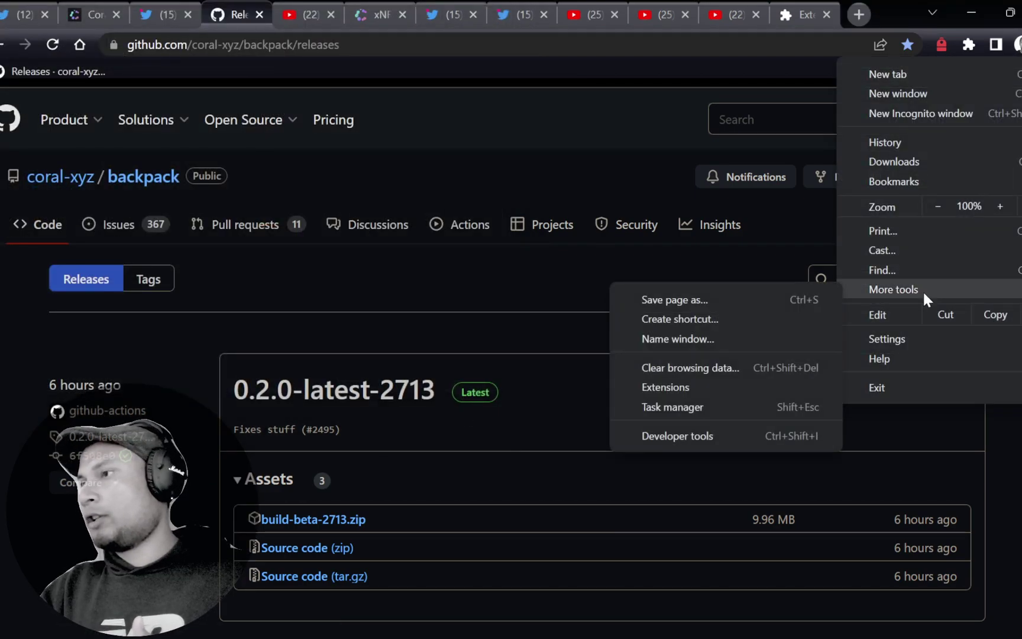
pyautogui.click(718, 388)
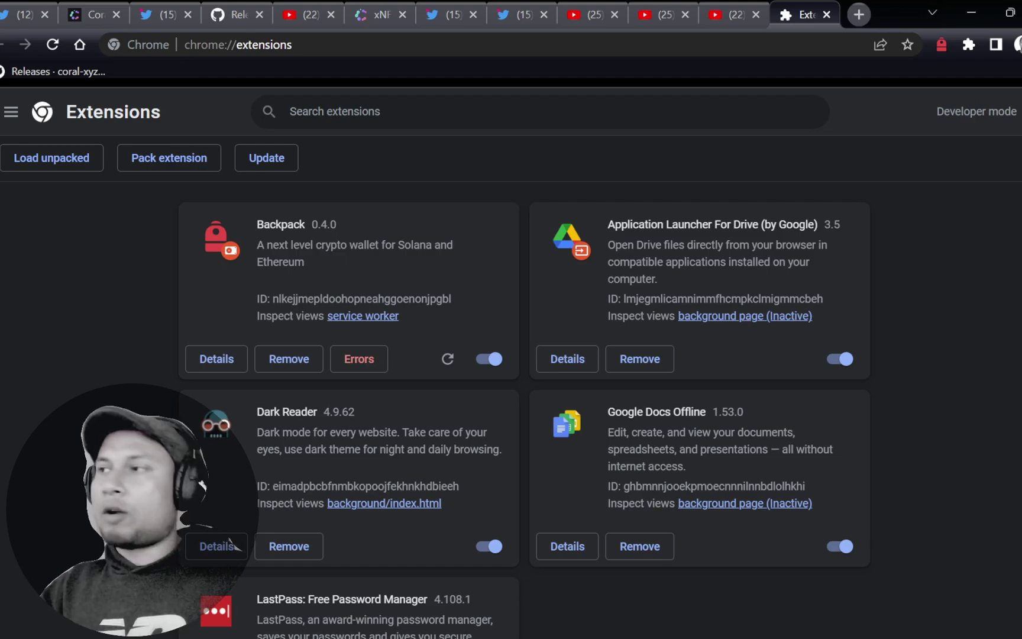
# Load the build-beta folder from Downloads > build-beta-2713 as an unpacked extension
pyautogui.click(57, 163)
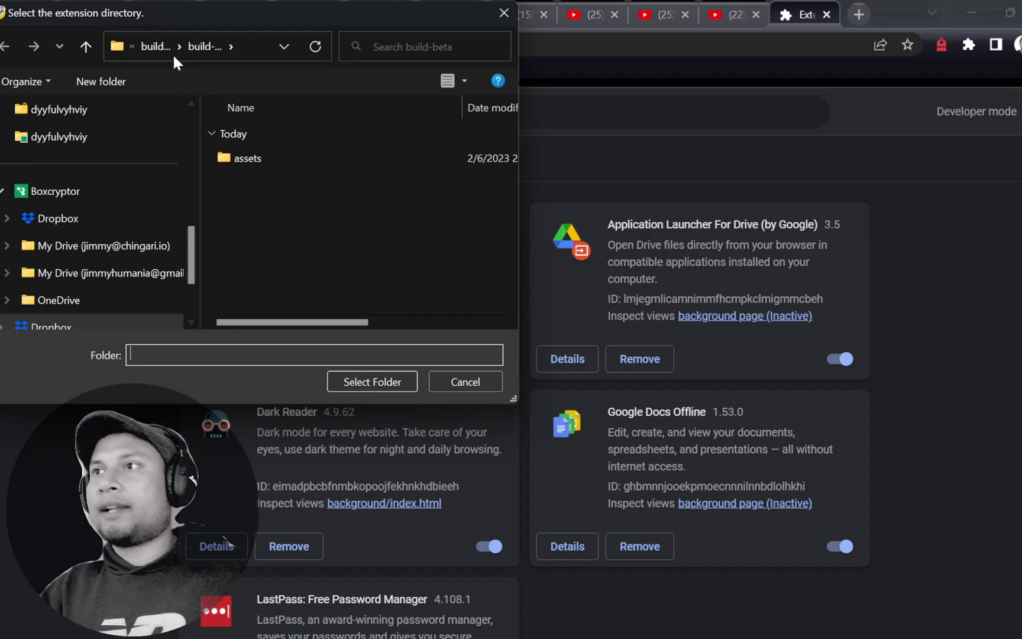
pyautogui.click(159, 48)
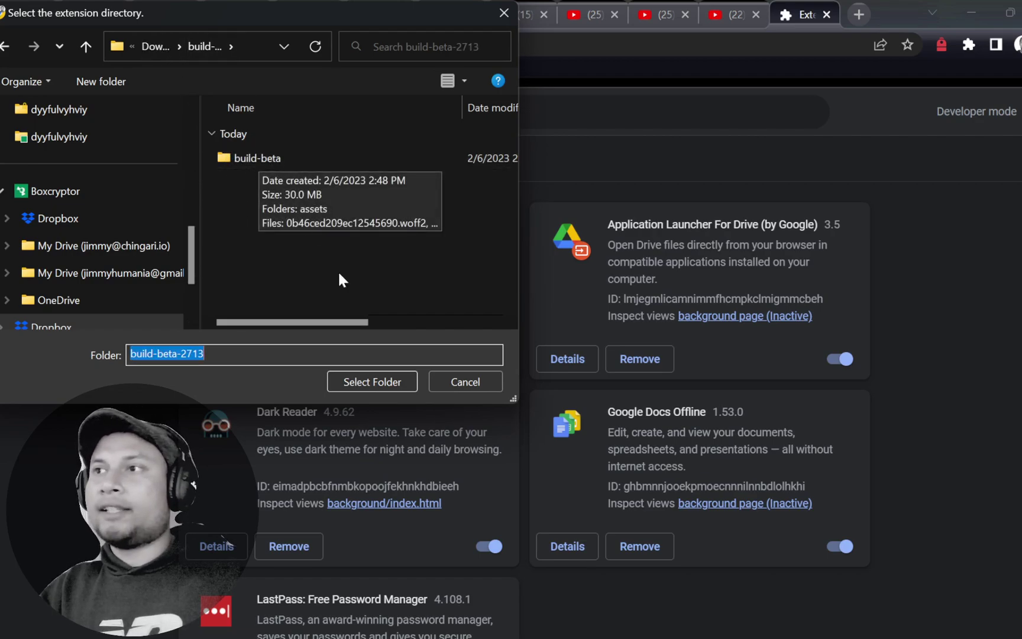
pyautogui.click(297, 164)
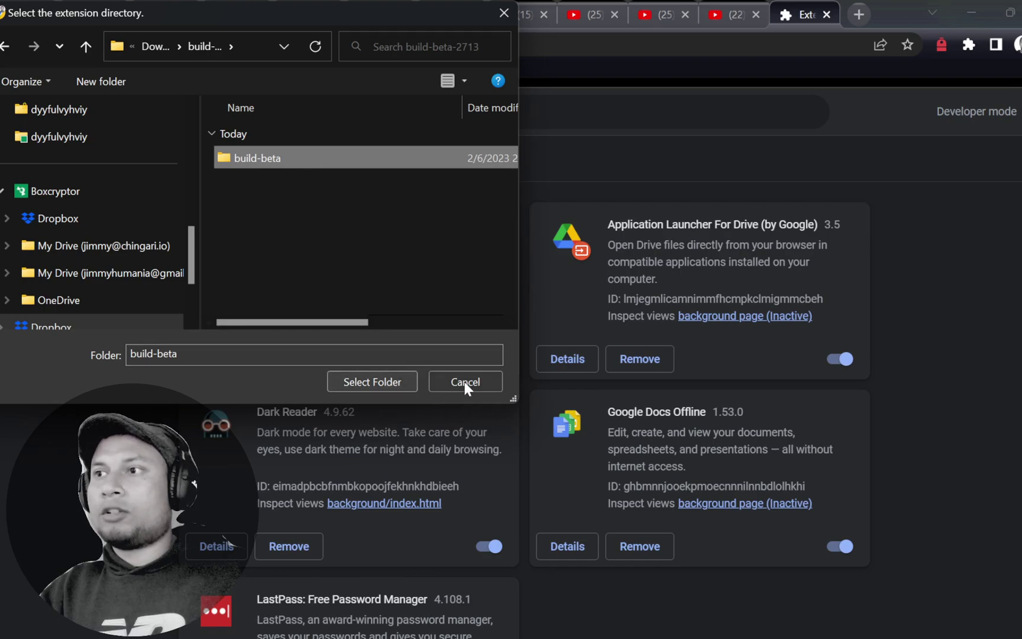
pyautogui.click(362, 385)
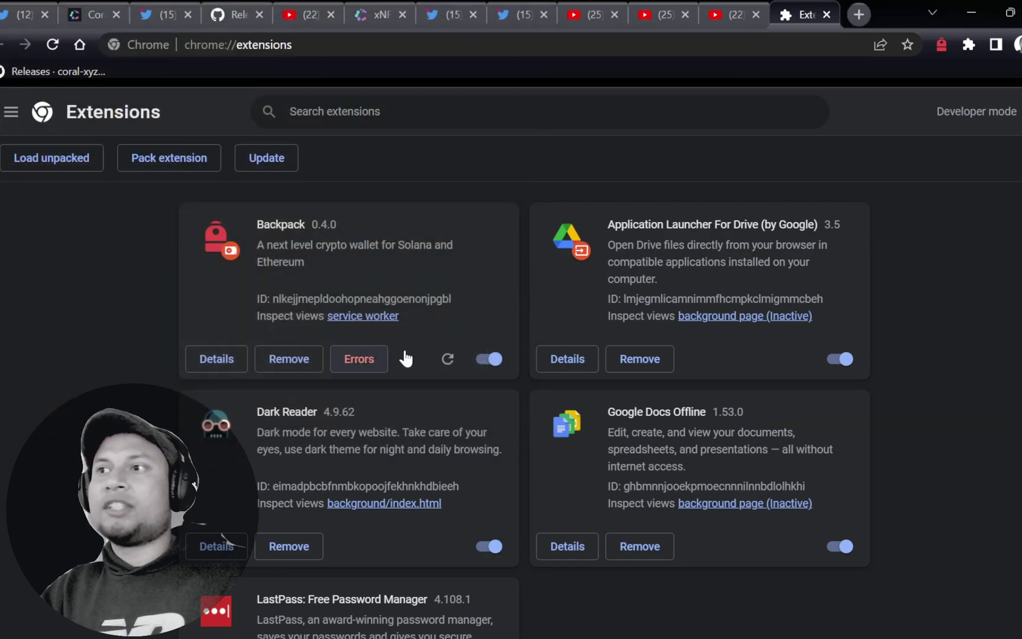
# Check the installed extensions list and peek at the pinned Backpack wallet popup
pyautogui.click(969, 48)
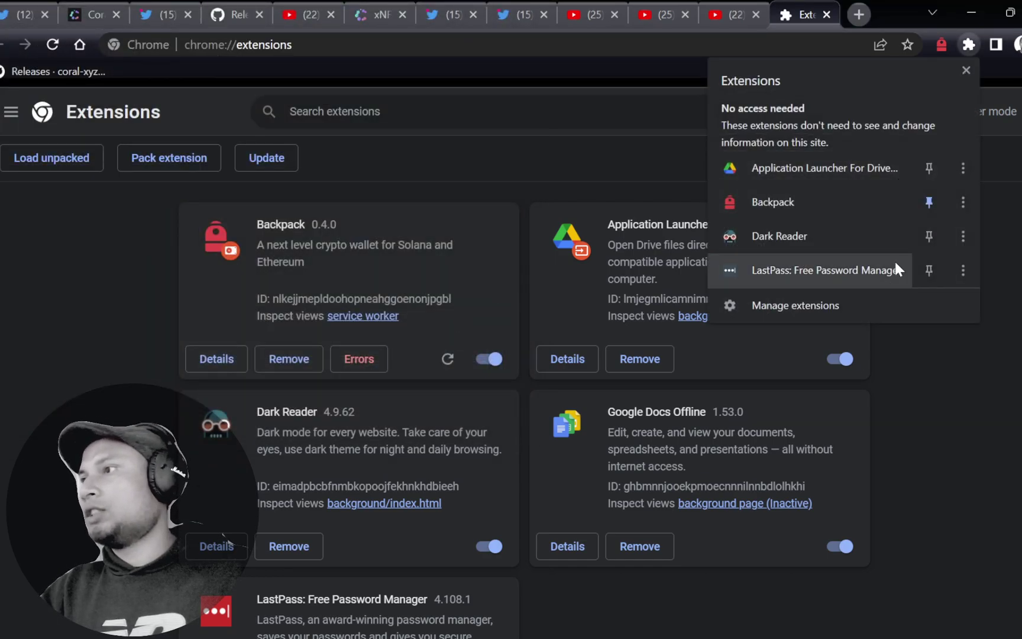
pyautogui.click(938, 47)
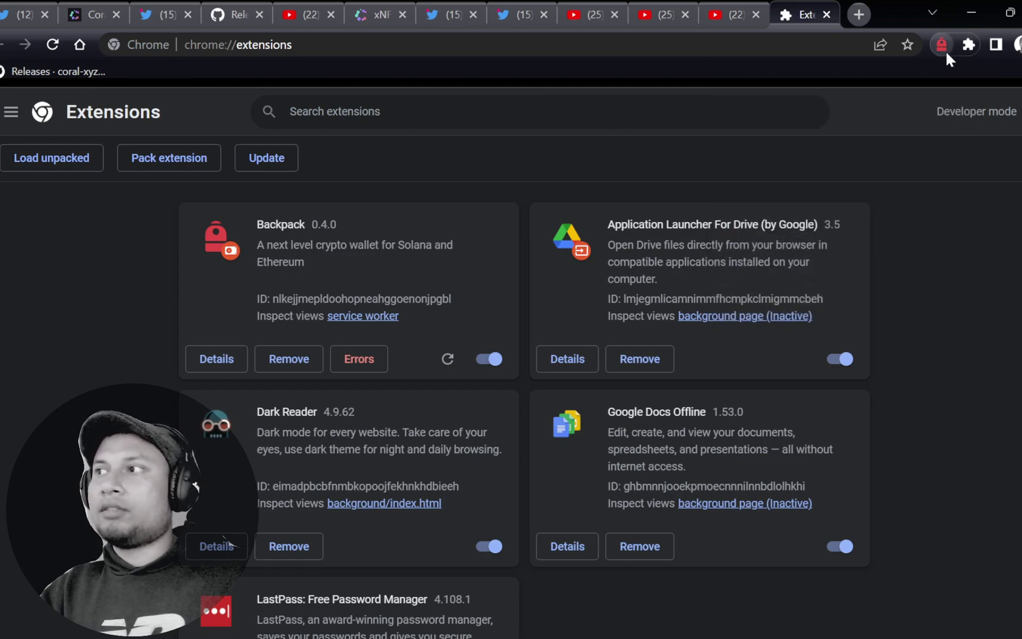
pyautogui.click(938, 42)
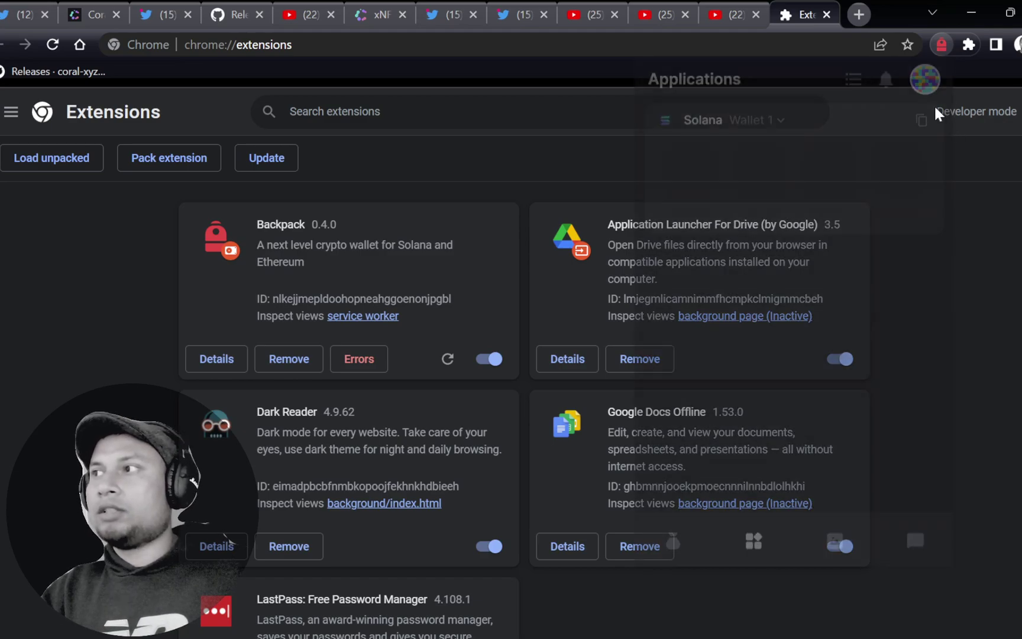
pyautogui.click(1015, 260)
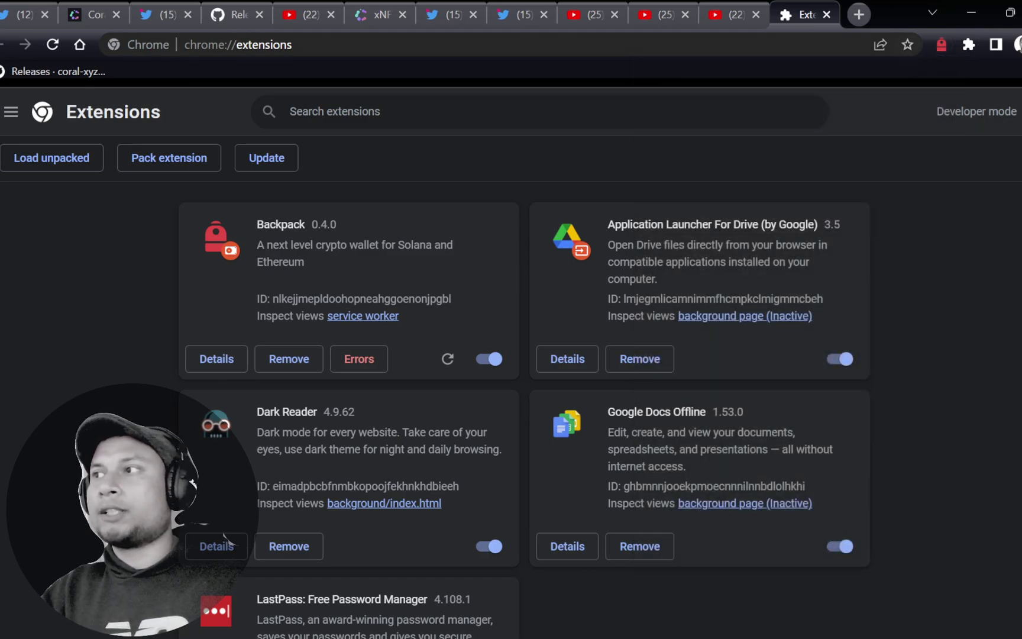
# Reopen the Backpack popup on Balances and pop it out into a separate window
pyautogui.click(941, 44)
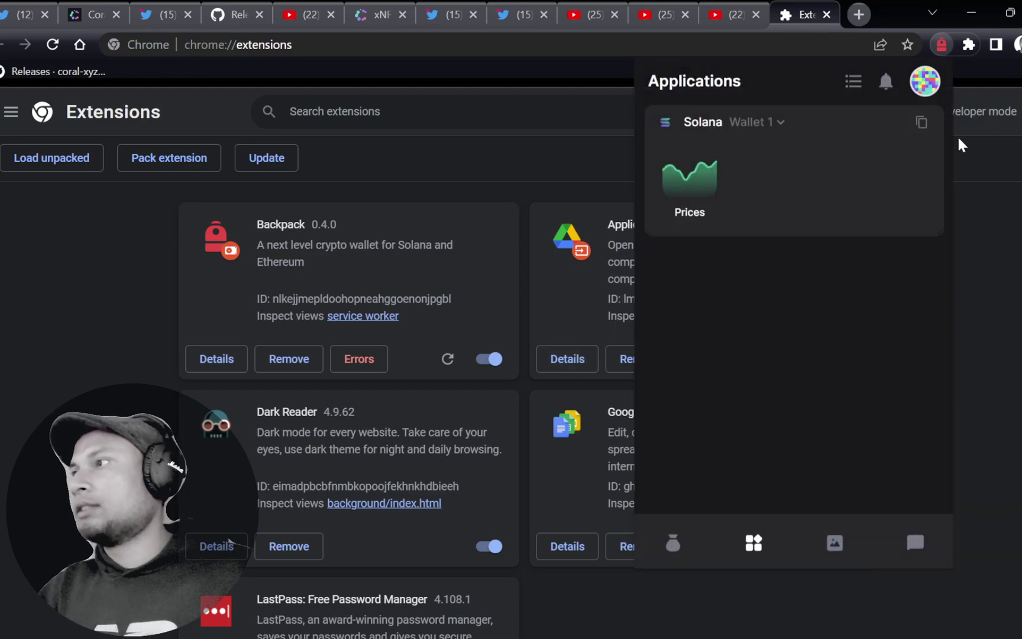
pyautogui.click(673, 543)
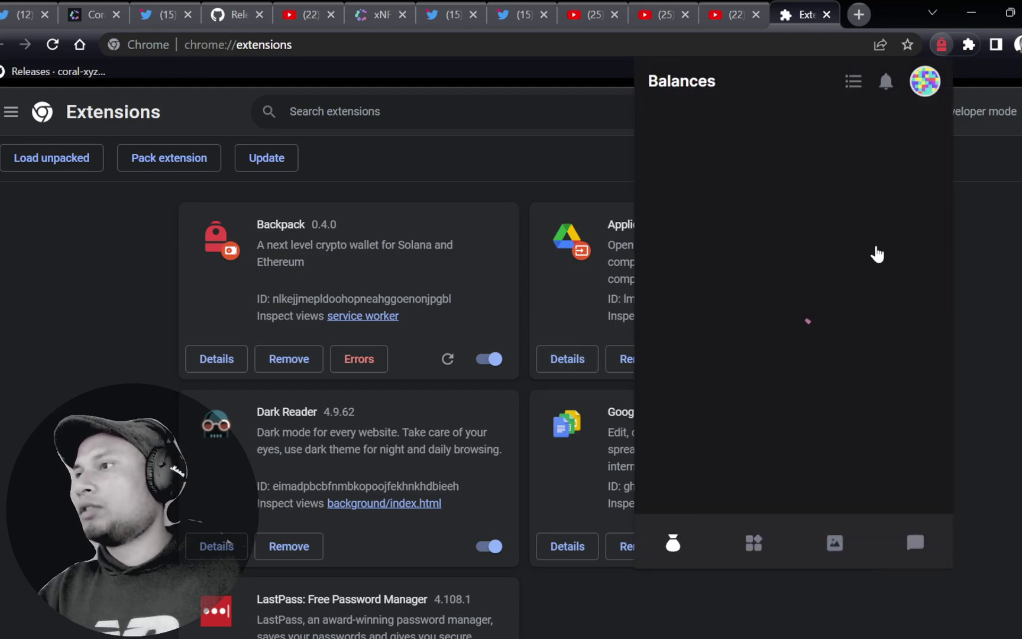
pyautogui.click(924, 81)
pyautogui.click(804, 220)
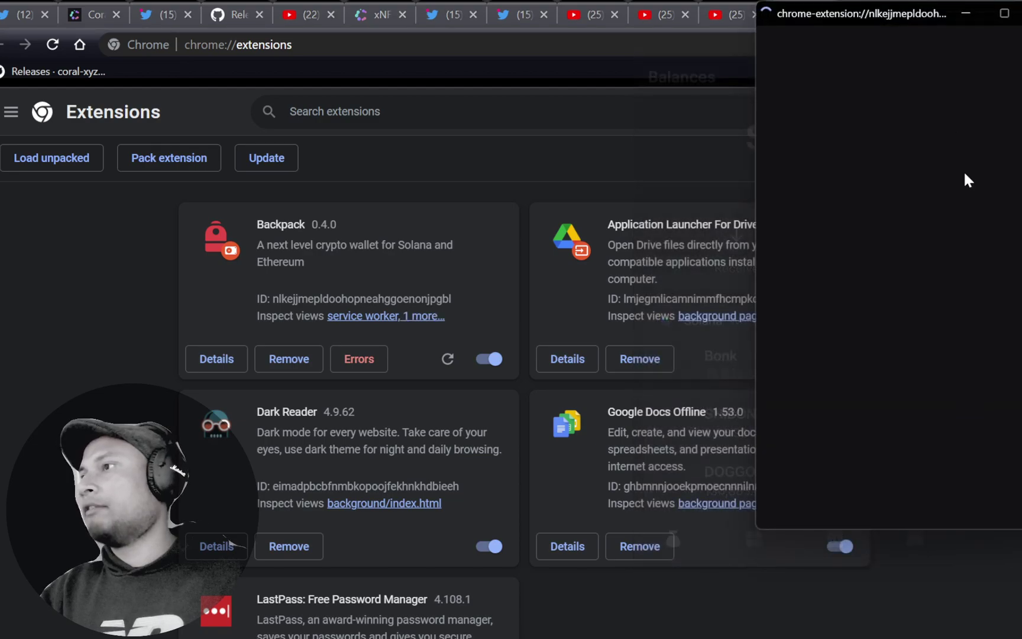
# Maximize the Backpack wallet window so it shows Balances with the $870.53 total
pyautogui.click(1004, 13)
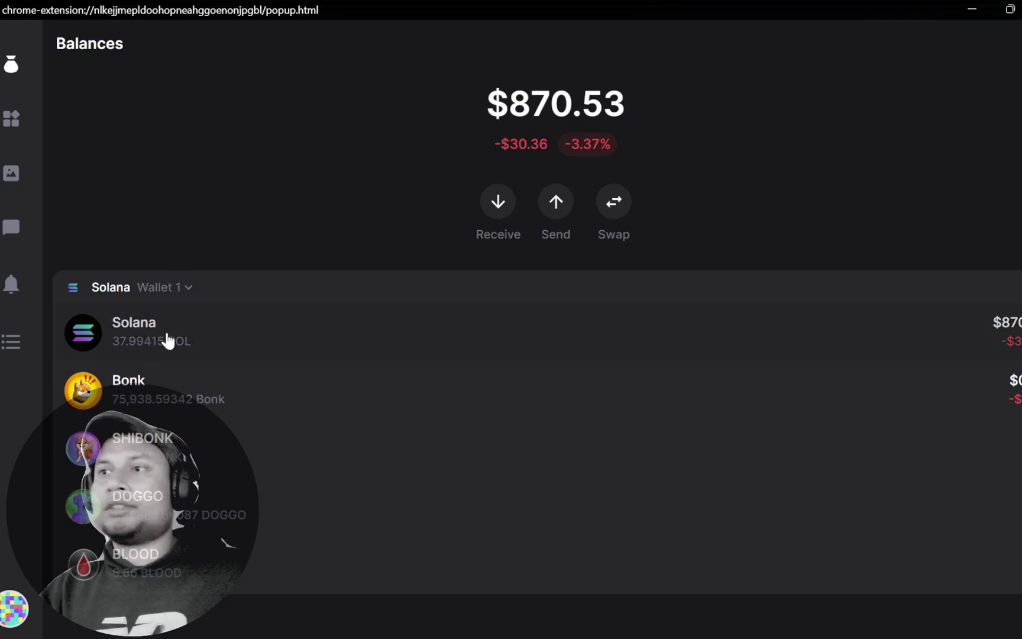
# Browse the wallet's Applications and Collectibles pages, then open the Backpack group chat
pyautogui.click(8, 125)
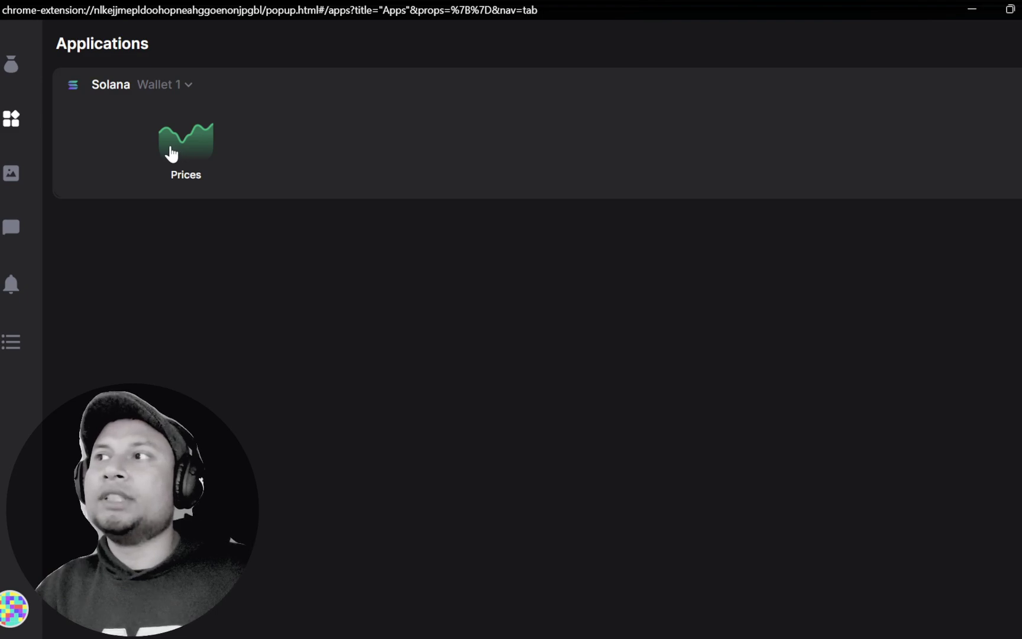
pyautogui.click(18, 176)
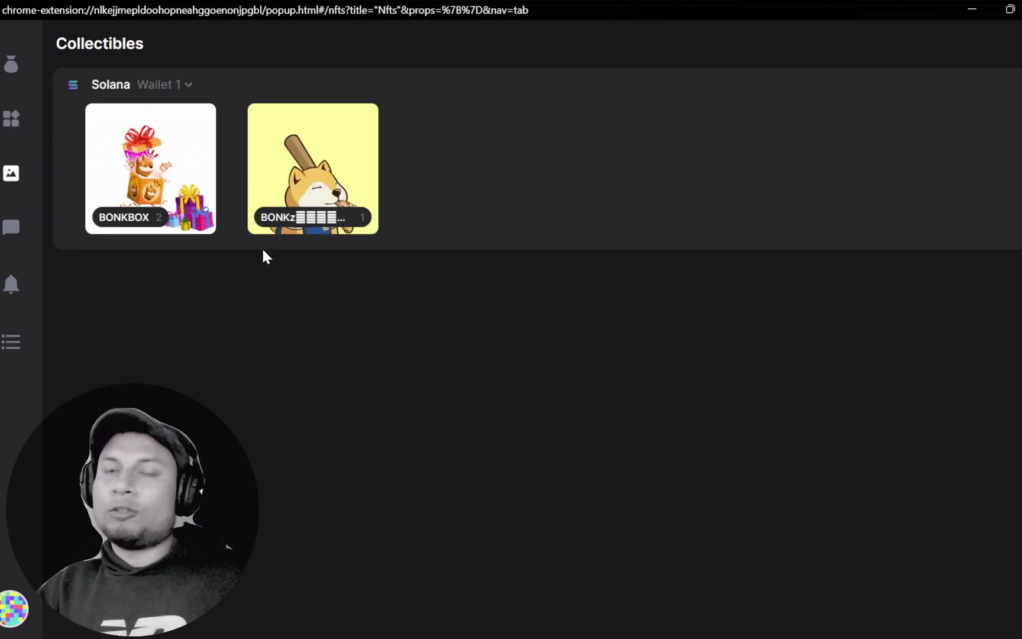
pyautogui.click(10, 230)
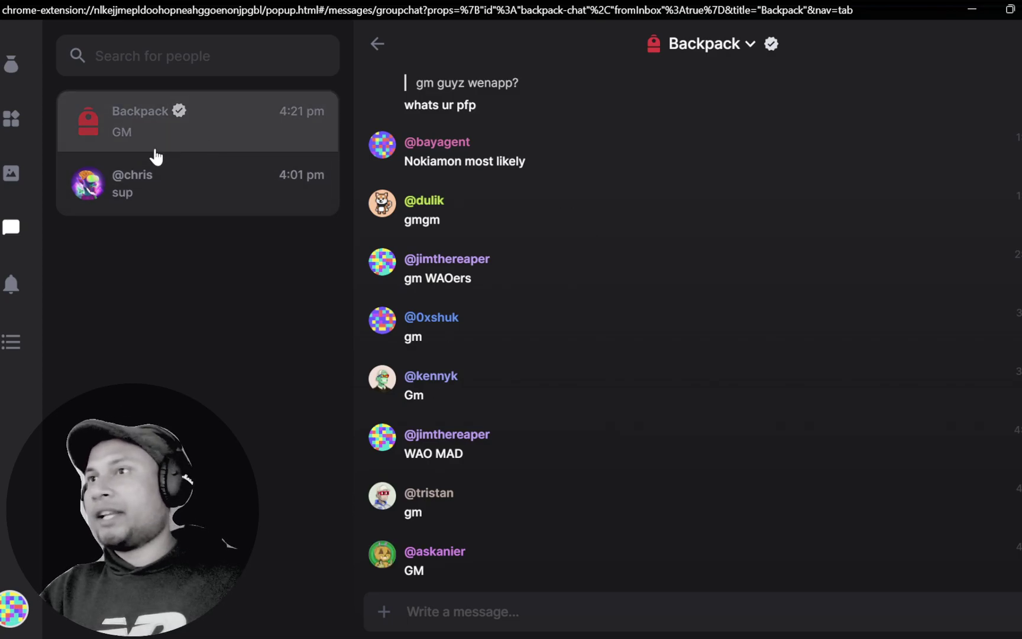
pyautogui.moveTo(580, 168)
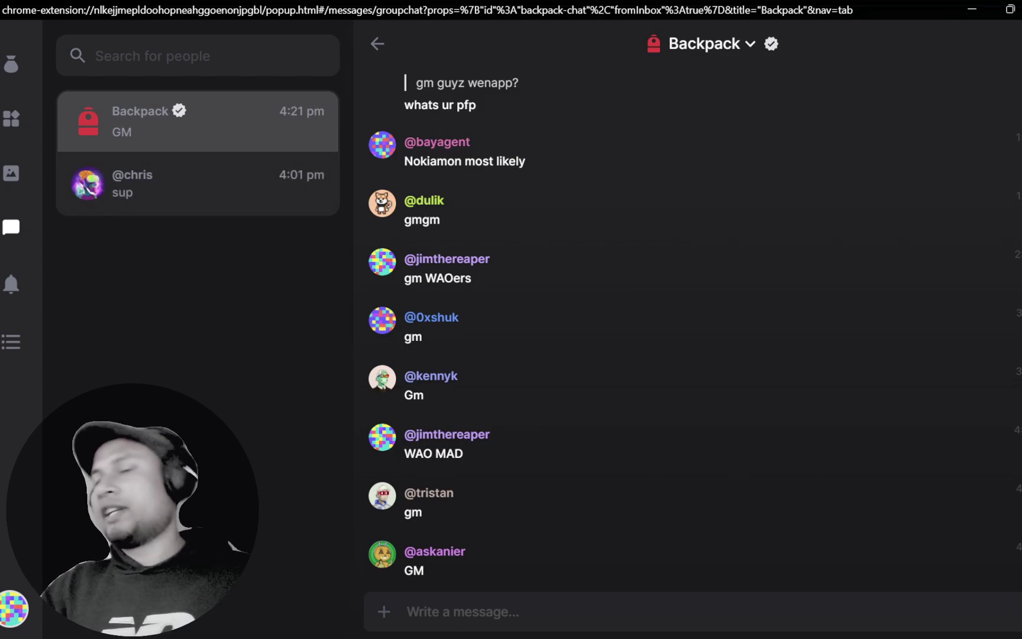
# View the wallet notifications and the friend request's contacts list, then close Contacts
pyautogui.click(11, 287)
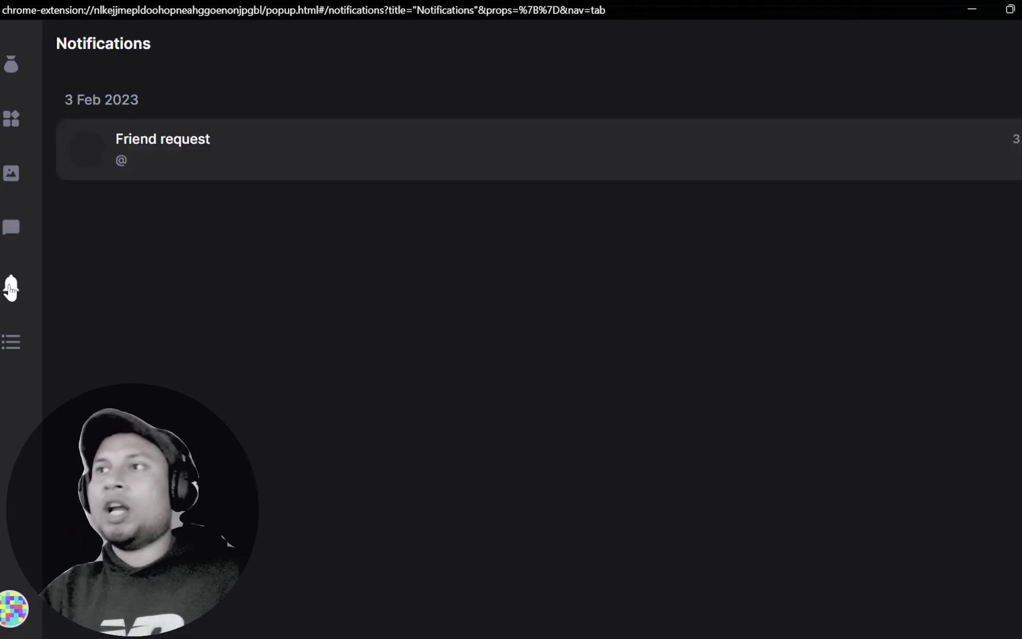
pyautogui.click(244, 148)
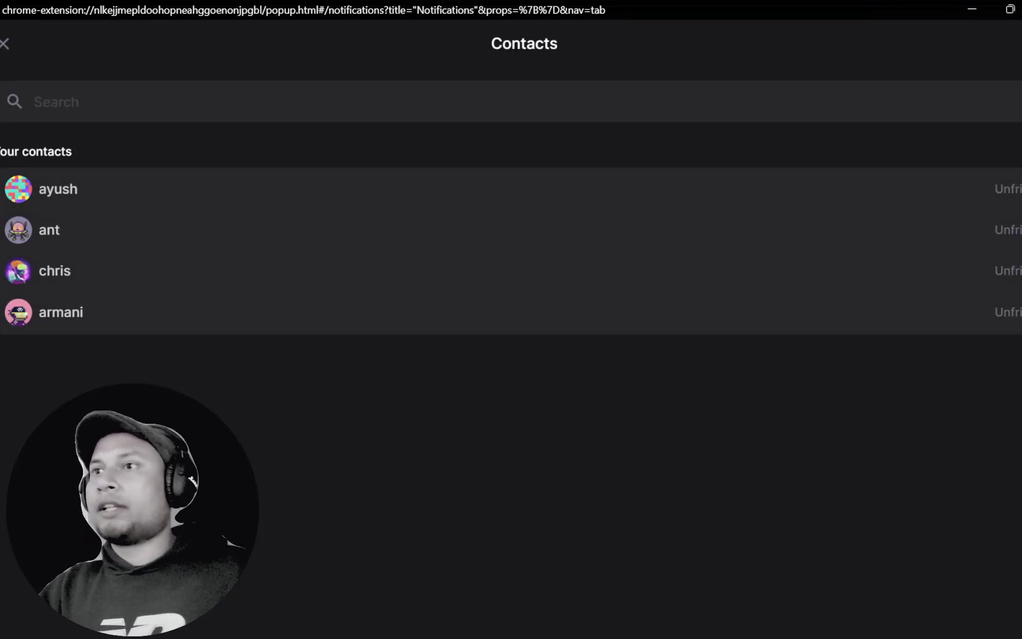
pyautogui.click(6, 47)
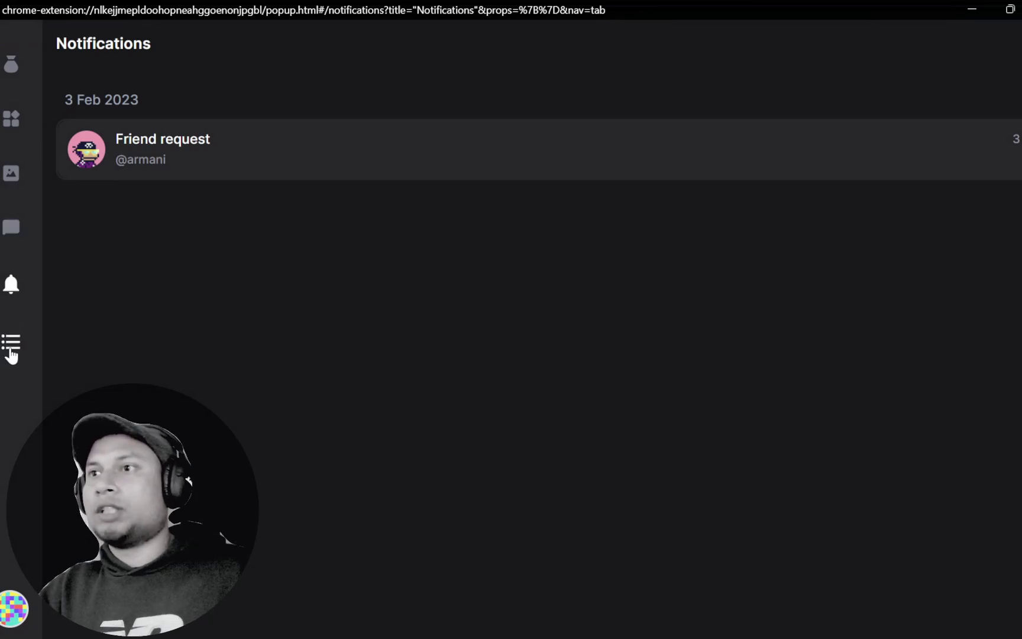
# View recent activity, then cycle through notifications, messages and Collectibles back to Applications
pyautogui.click(10, 354)
pyautogui.click(10, 285)
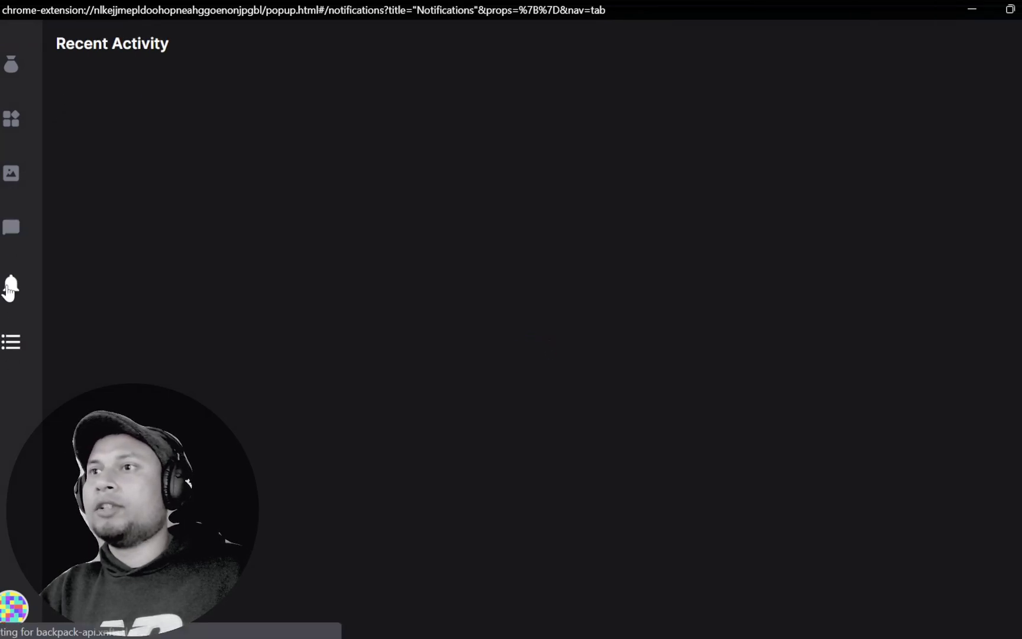
pyautogui.click(18, 230)
pyautogui.click(11, 172)
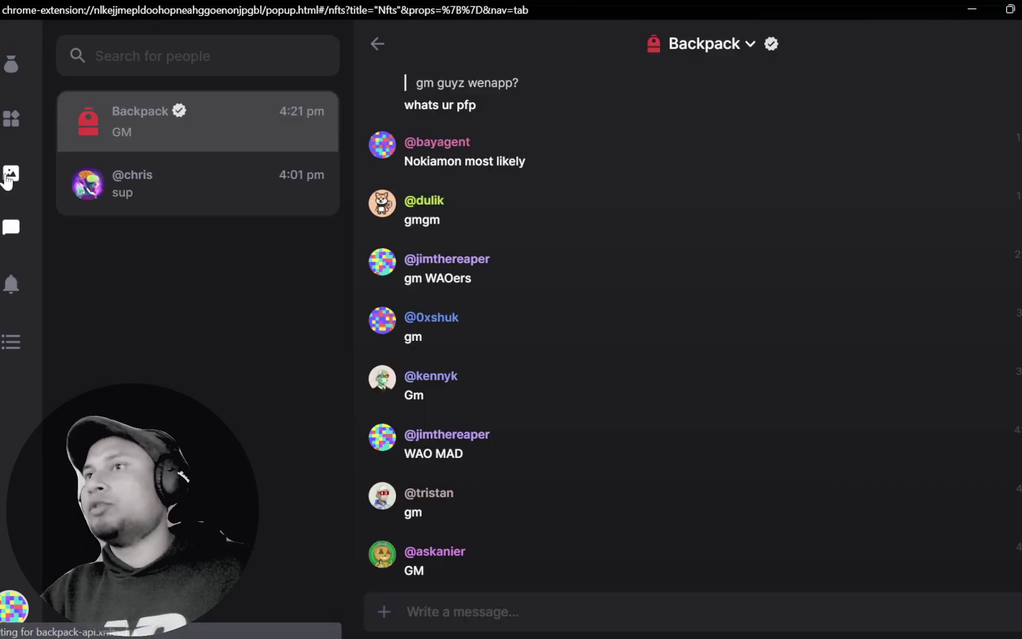
pyautogui.click(7, 121)
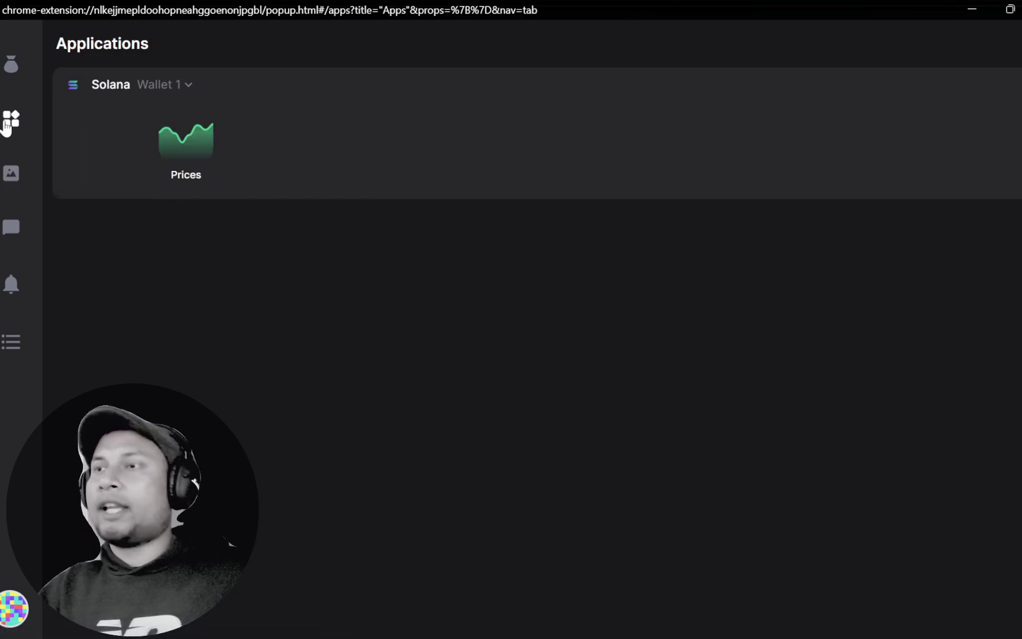
# Return to Balances and briefly view the Wallet 1 wallets list before closing it
pyautogui.click(9, 73)
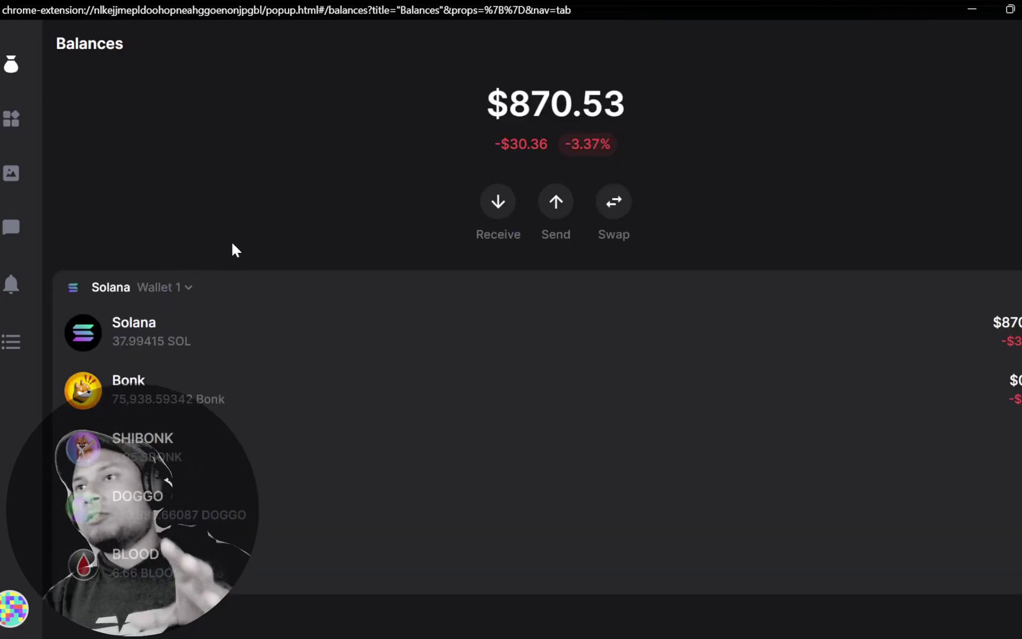
pyautogui.click(186, 288)
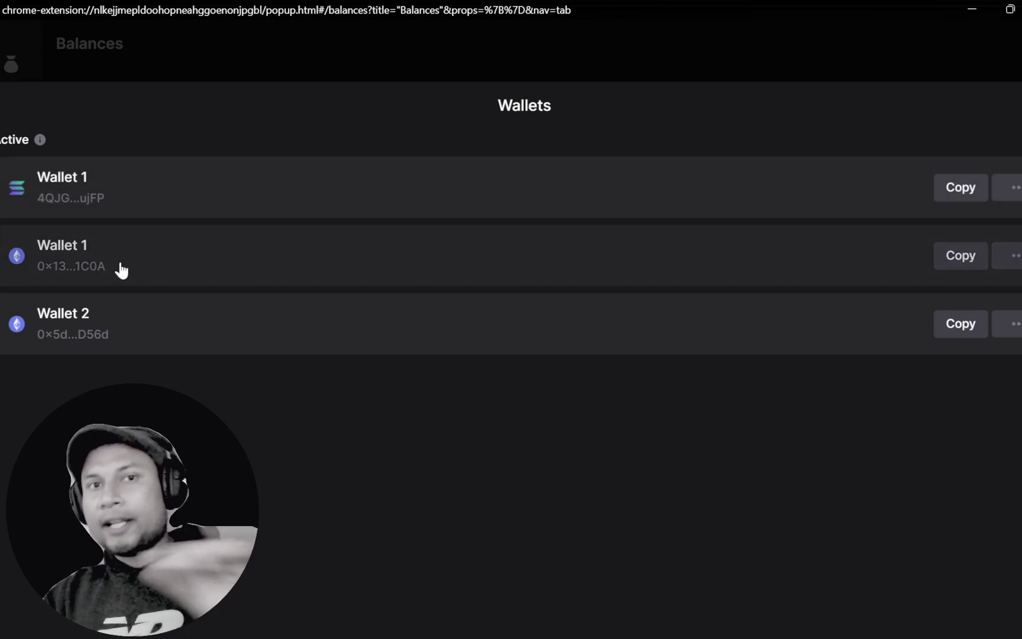
pyautogui.click(305, 68)
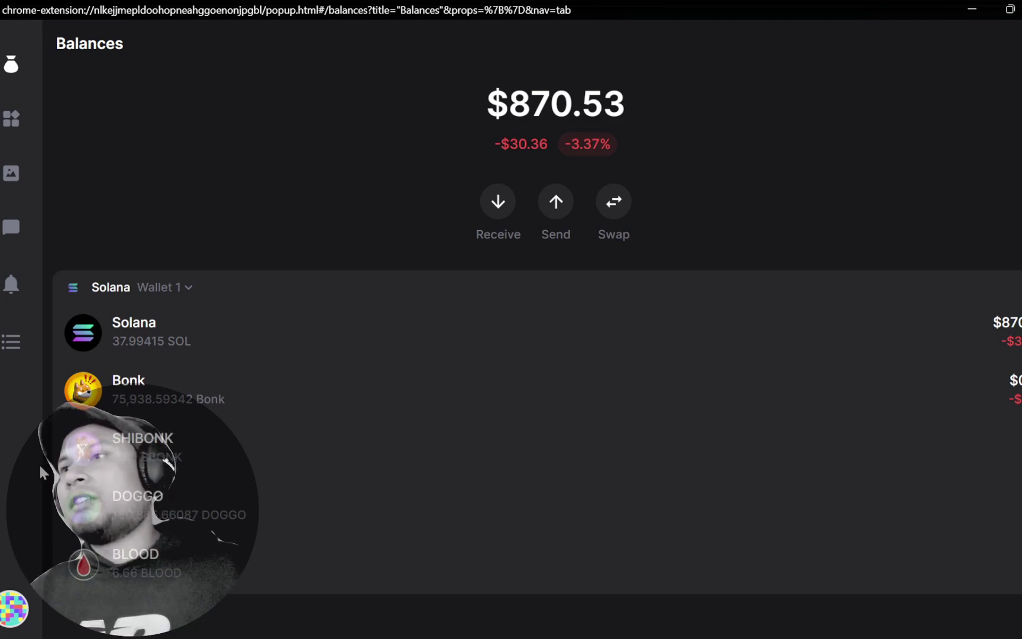
pyautogui.click(615, 207)
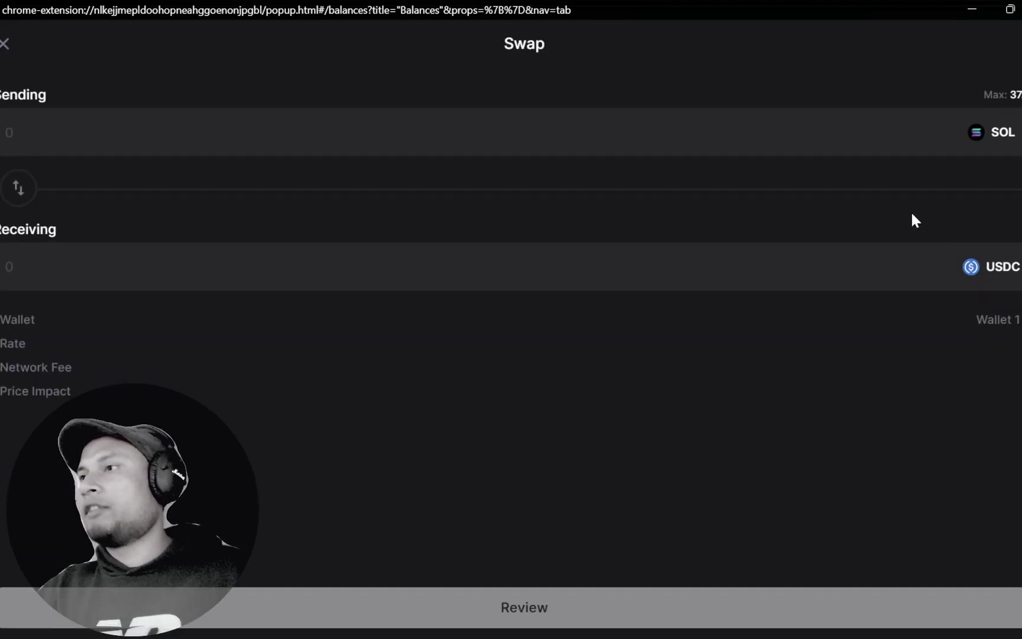
pyautogui.click(4, 47)
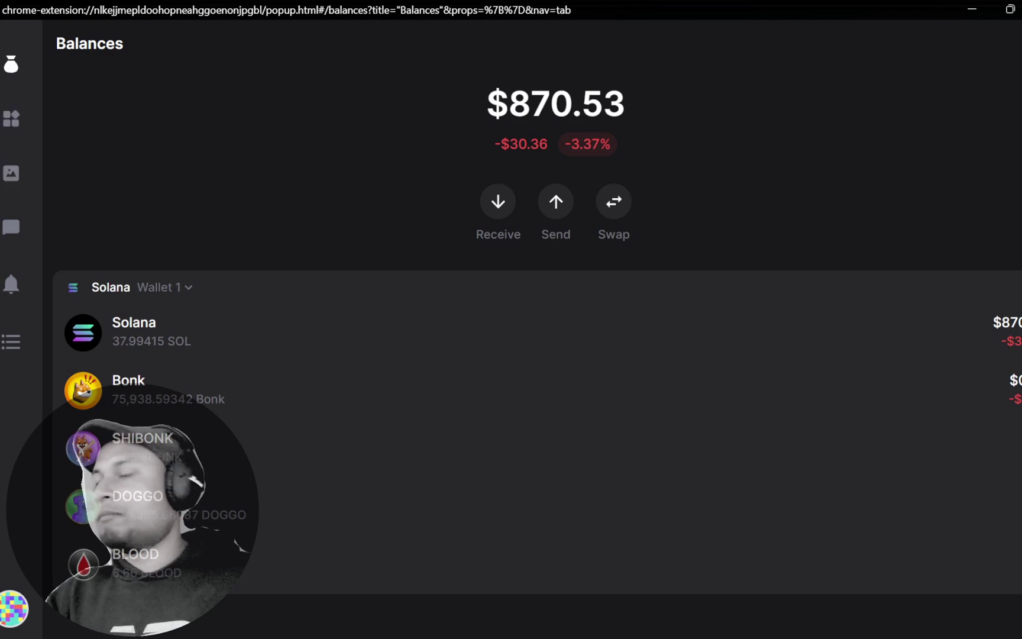
# Return to Chrome and bring up the YouTube tab with the Backpack Beta Build video
pyautogui.hotkey('alt', 'Tab')
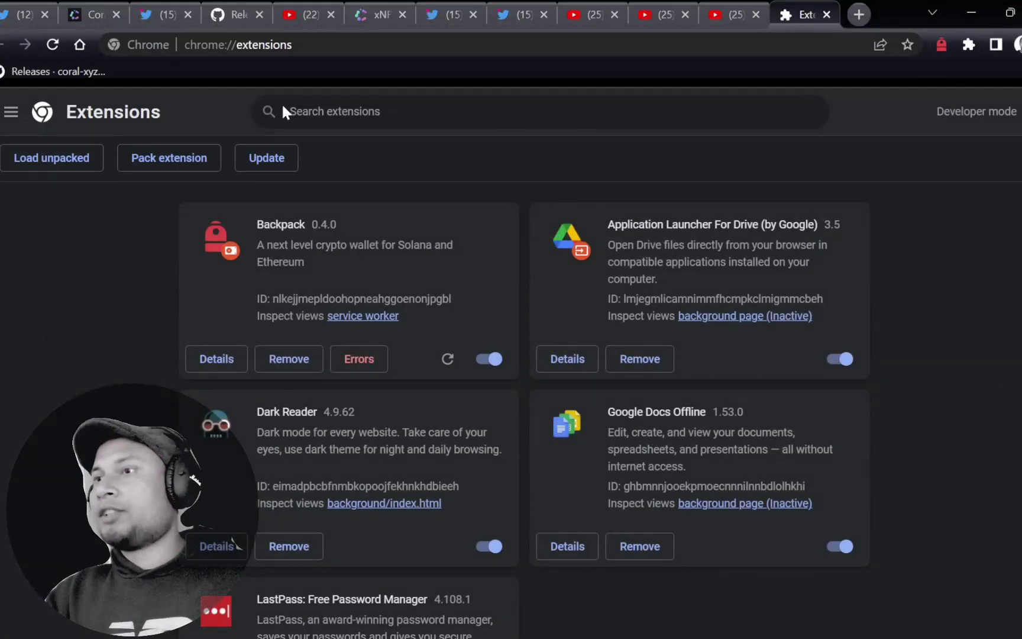
pyautogui.click(314, 9)
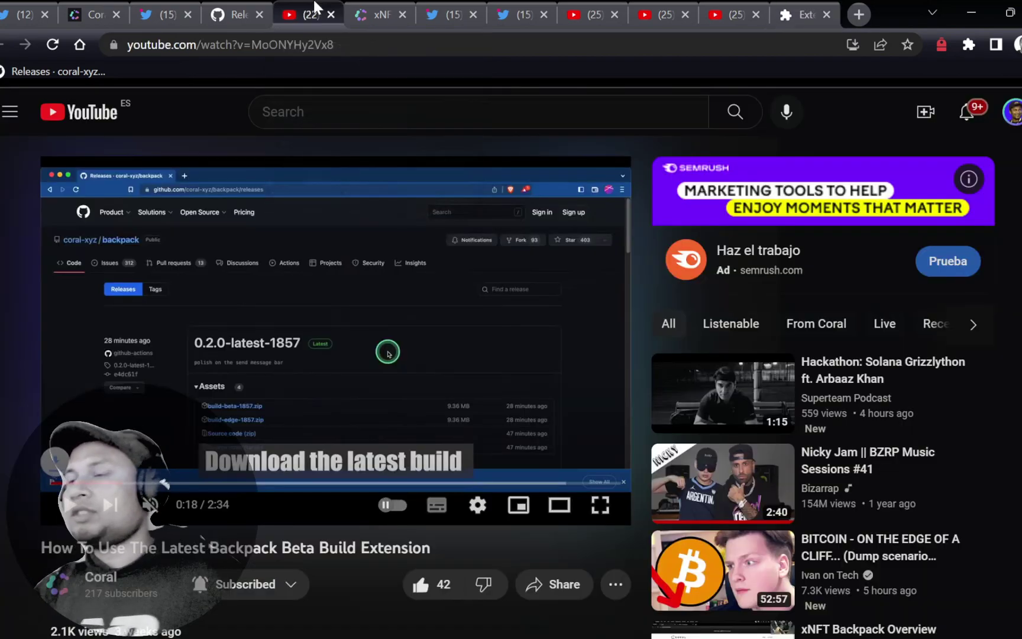